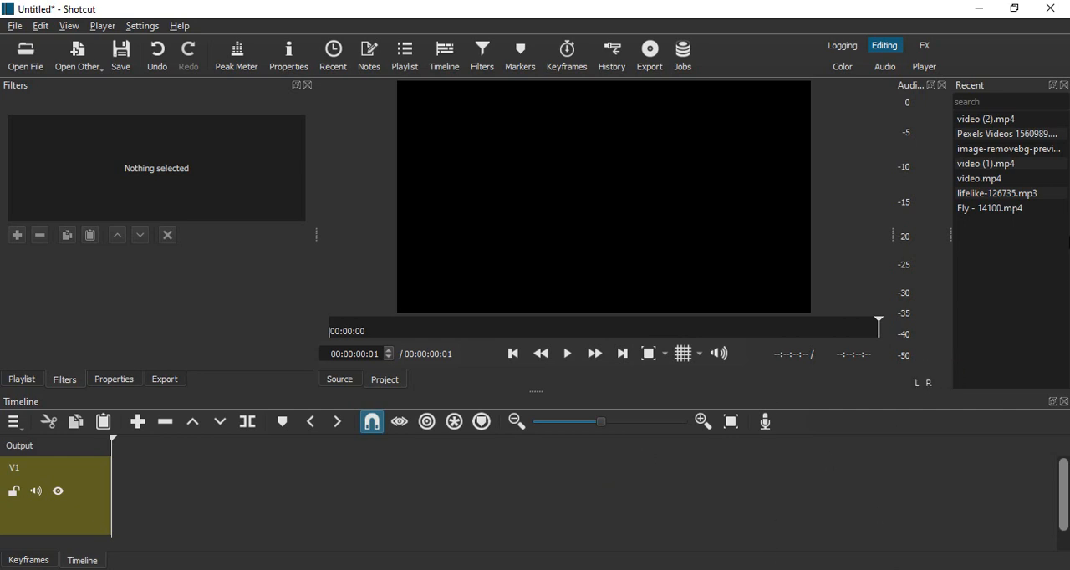
Open the recent clip Pexels Videos 1560989.mp4 and append it to track V1.
double_click(1003, 134)
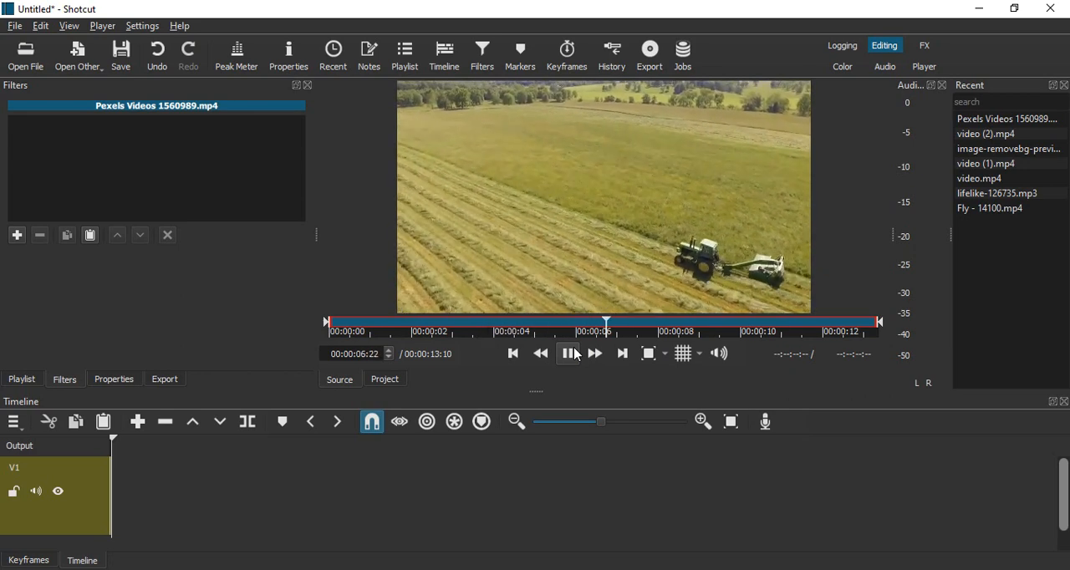
left_click(570, 354)
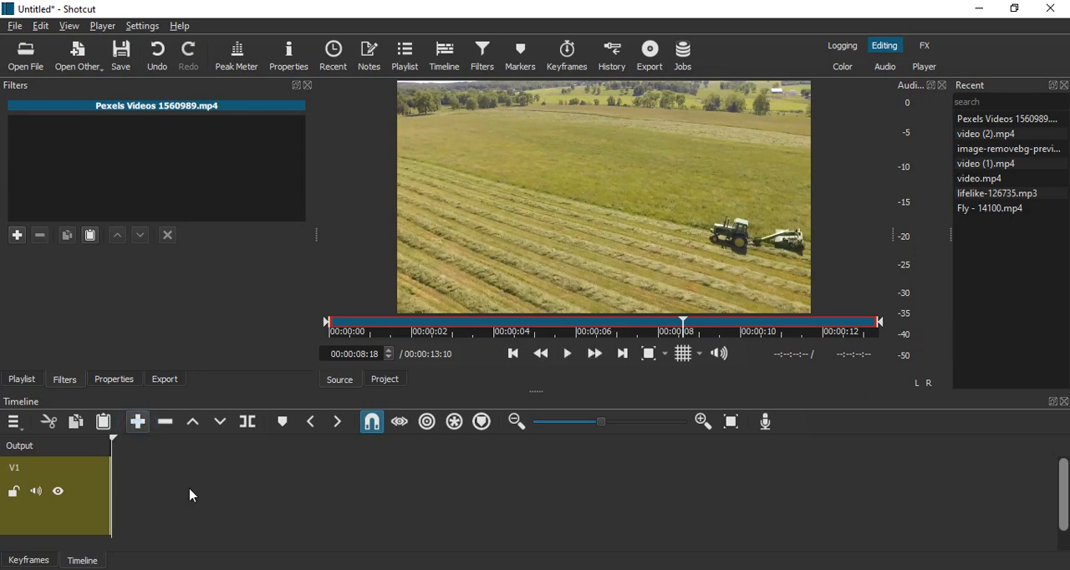
key("a")
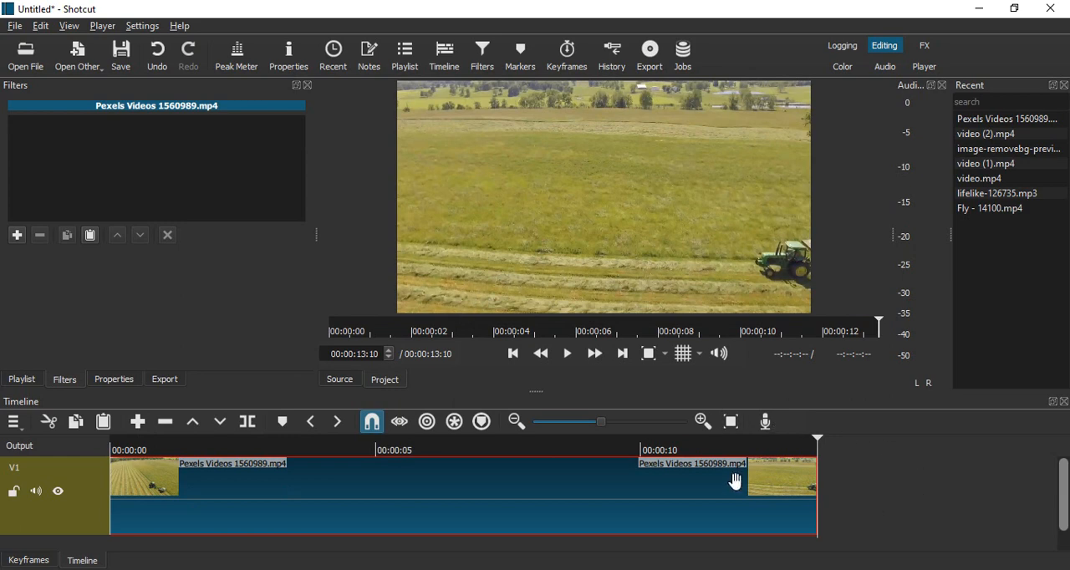
Duplicate the clip on V1 directly after the original.
left_click_drag(602, 422, 579, 427)
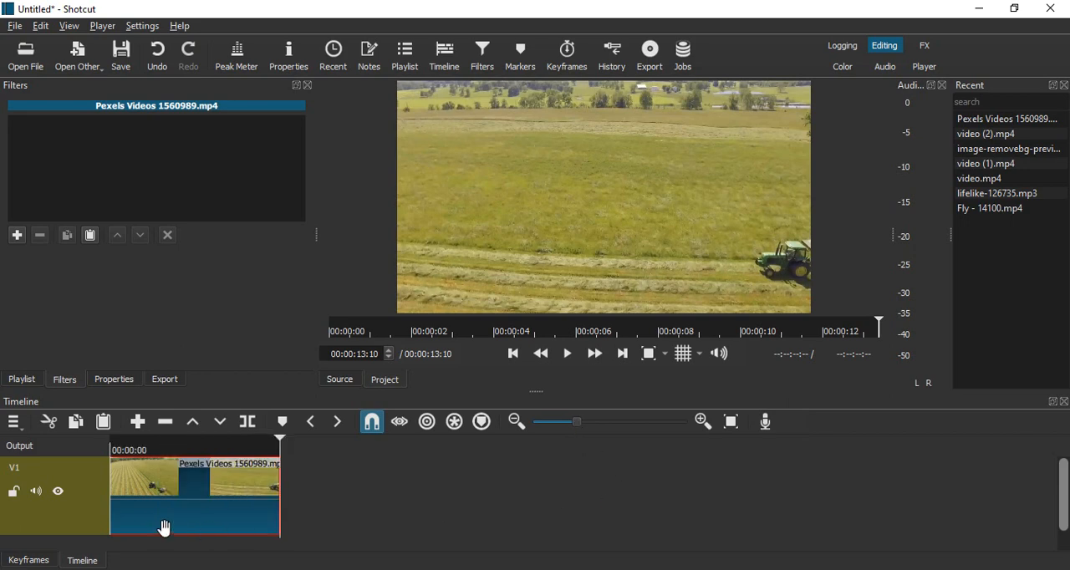
left_click(204, 494)
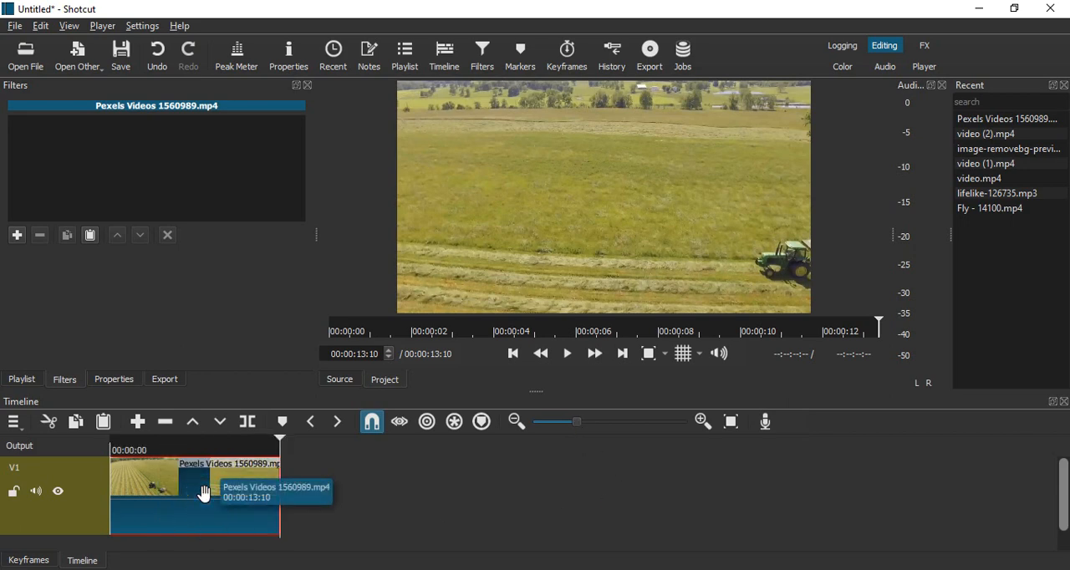
key("ctrl+c")
key("ctrl+v")
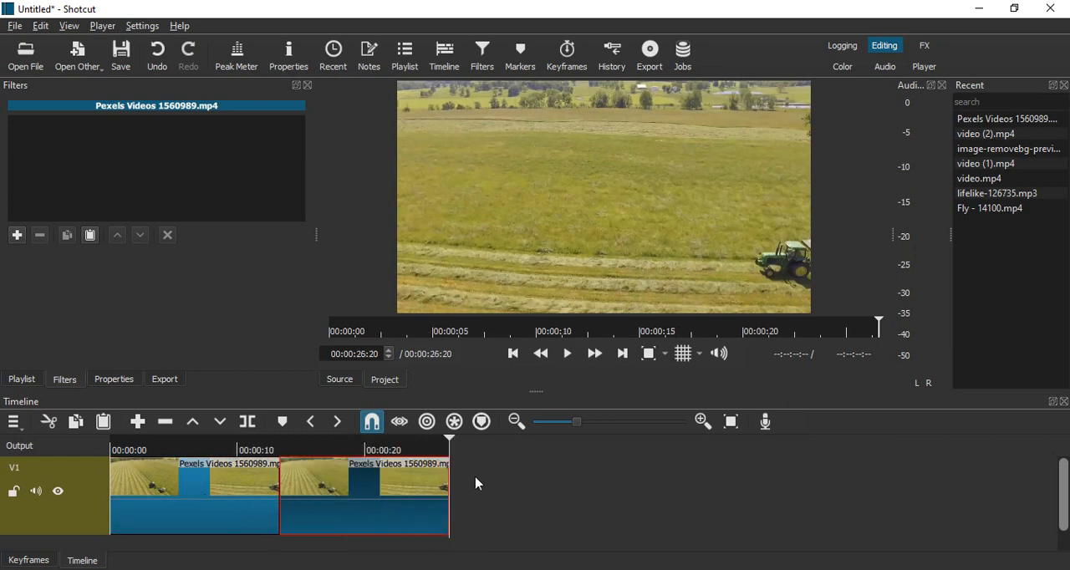
Split the second copy of the clip at 00:00:25:14.
left_click_drag(446, 443, 435, 449)
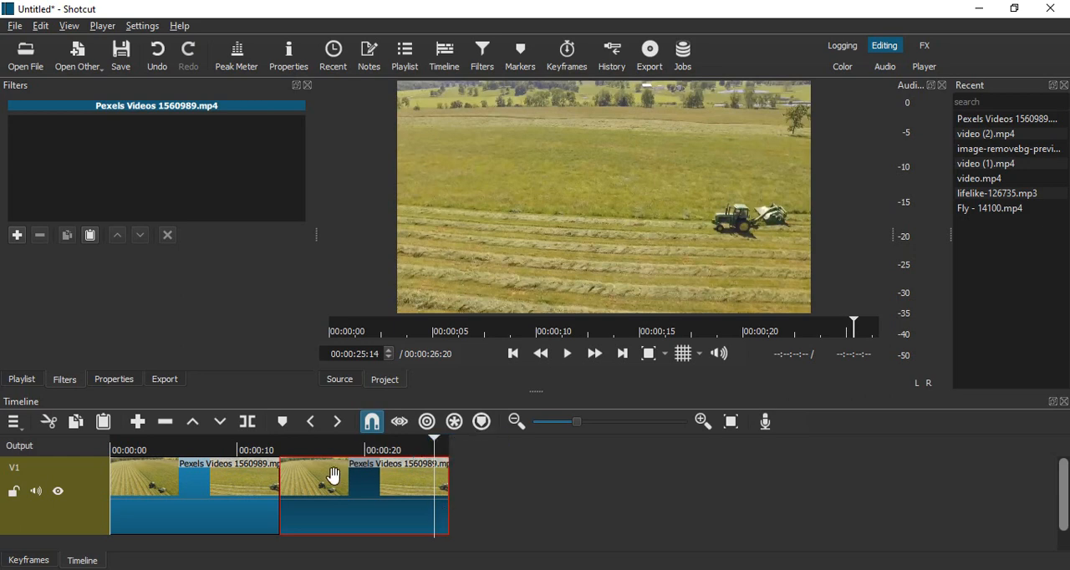
left_click(250, 428)
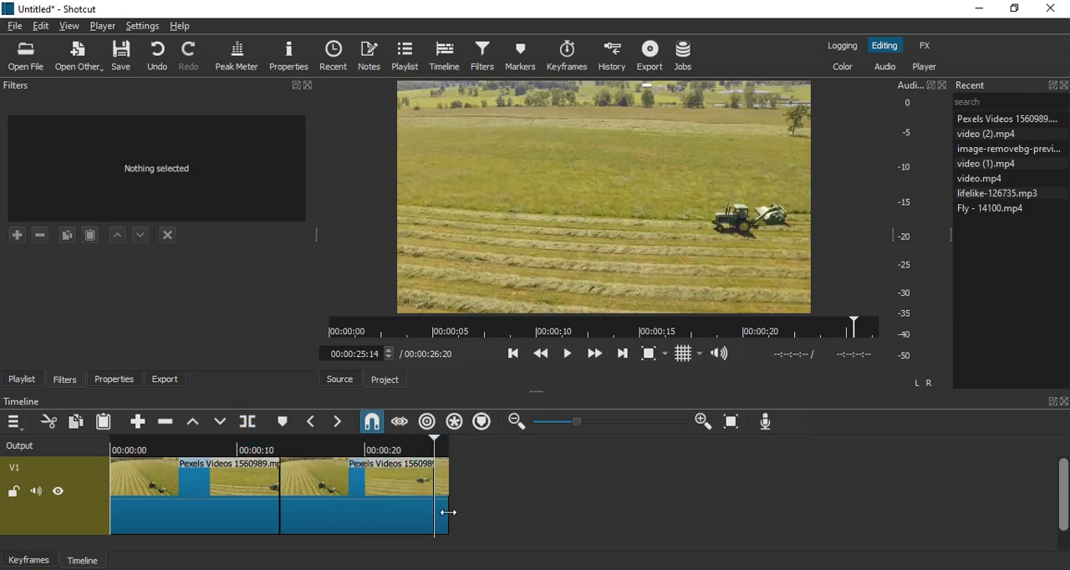
left_click(473, 505)
left_click_drag(582, 432, 604, 426)
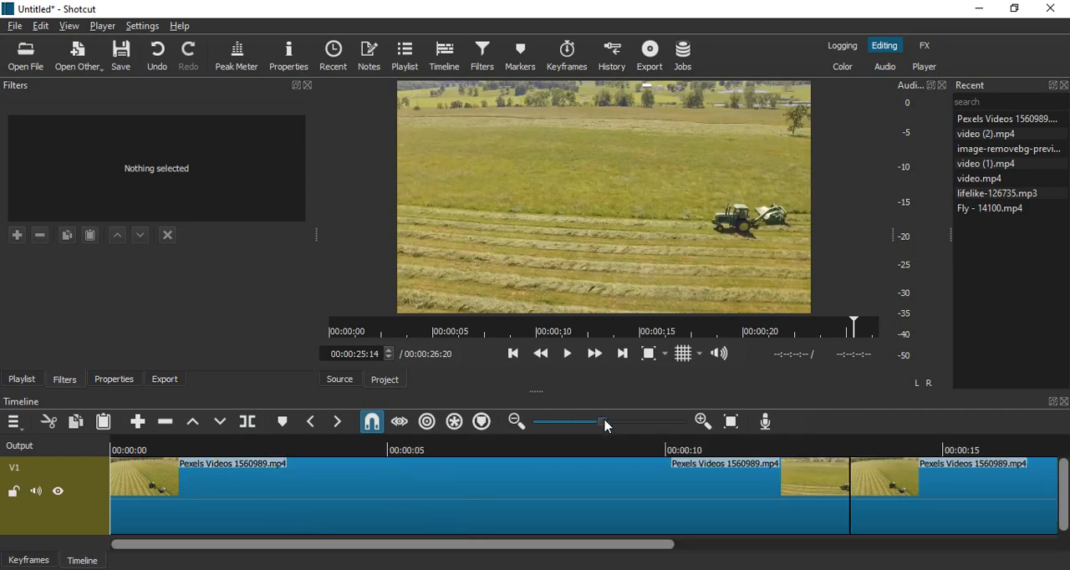
Copy the short end piece of the split clip and paste it between the two copies at 00:00:13:10.
left_click(558, 499)
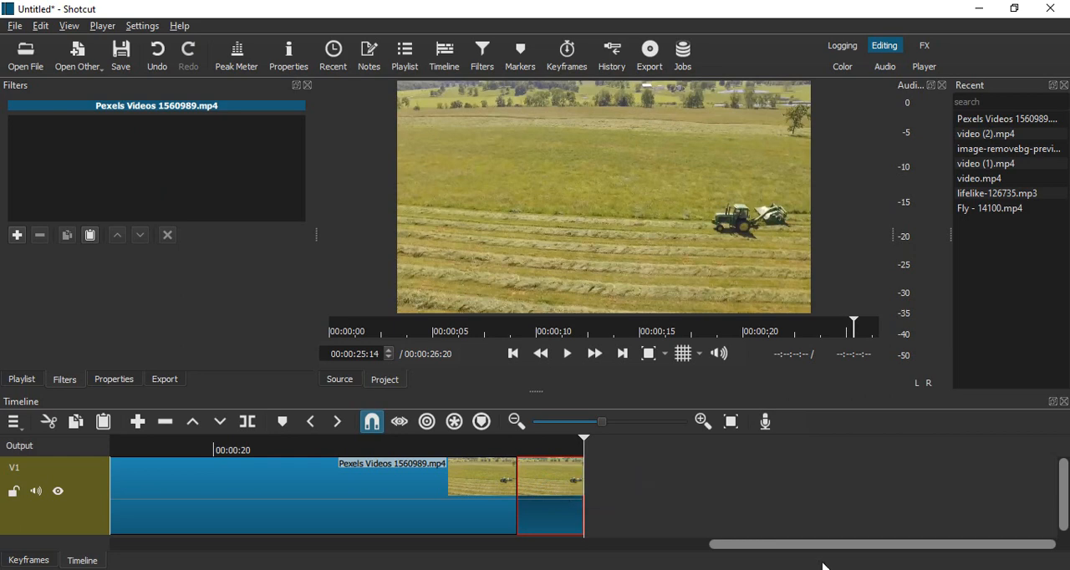
scroll(818, 553, "left", 3)
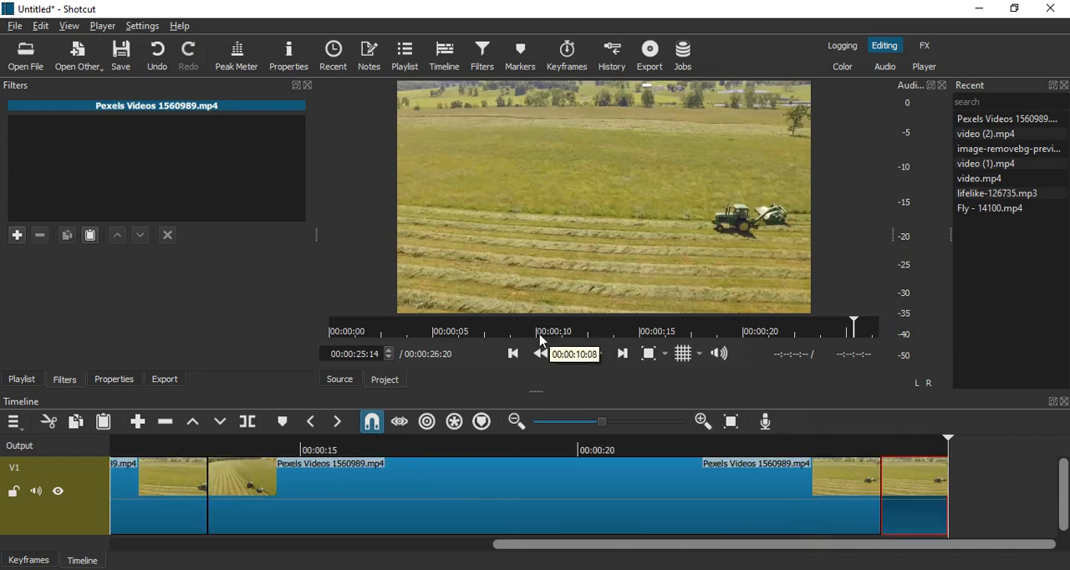
left_click(514, 352)
left_click(514, 353)
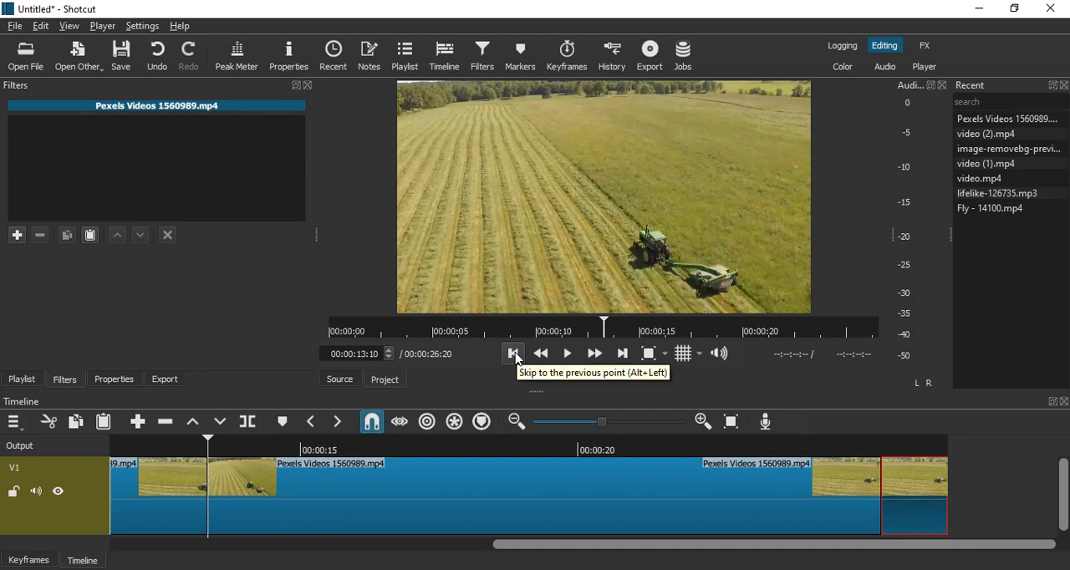
key("ctrl+v")
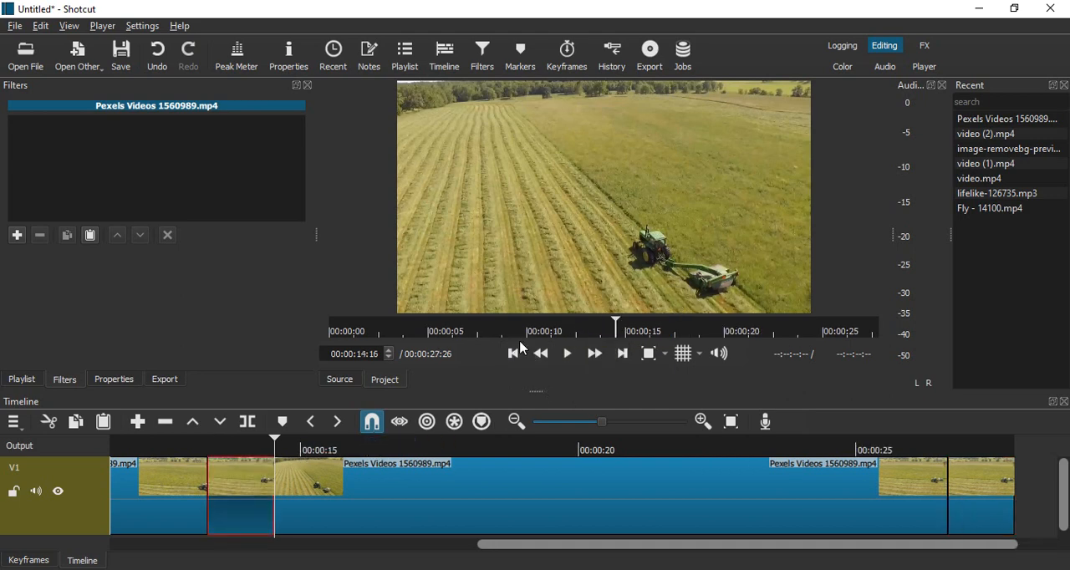
Play the timeline from the beginning to review the repeated clips.
left_click(512, 360)
left_click(512, 359)
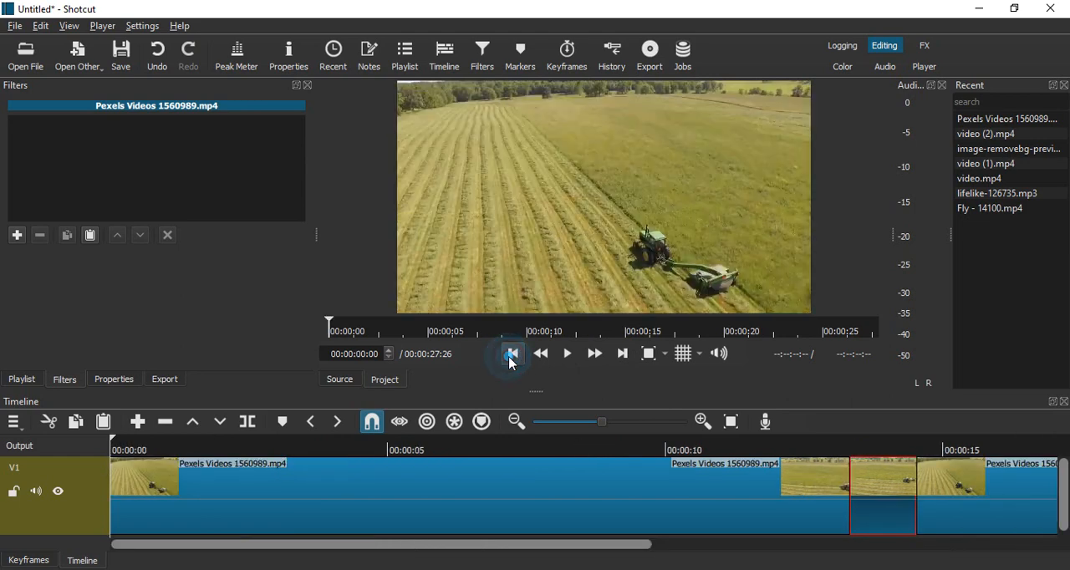
left_click(563, 353)
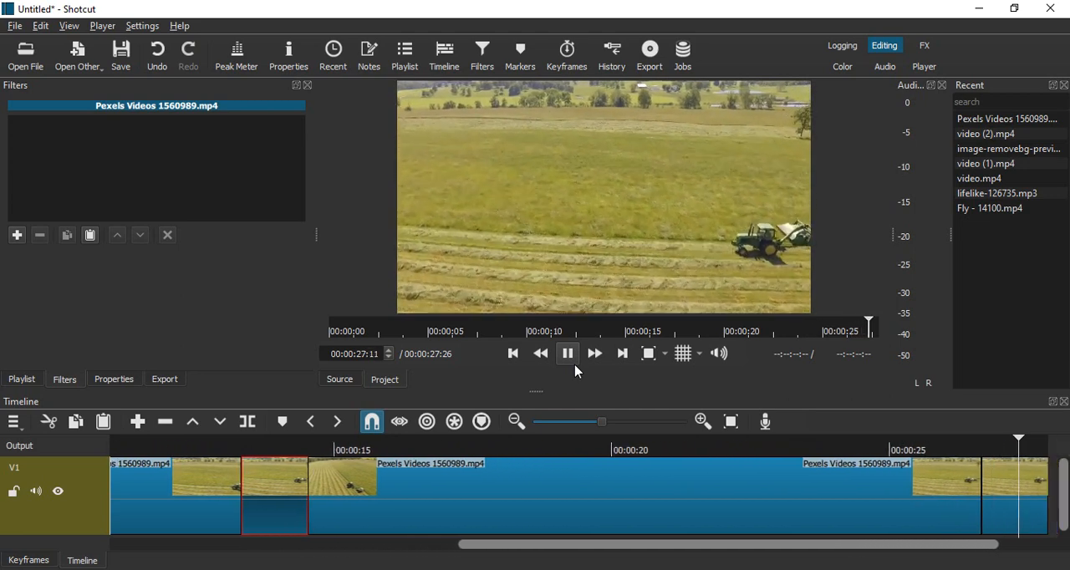
Delete all clips from the timeline.
left_click(989, 477)
key("ctrl+a")
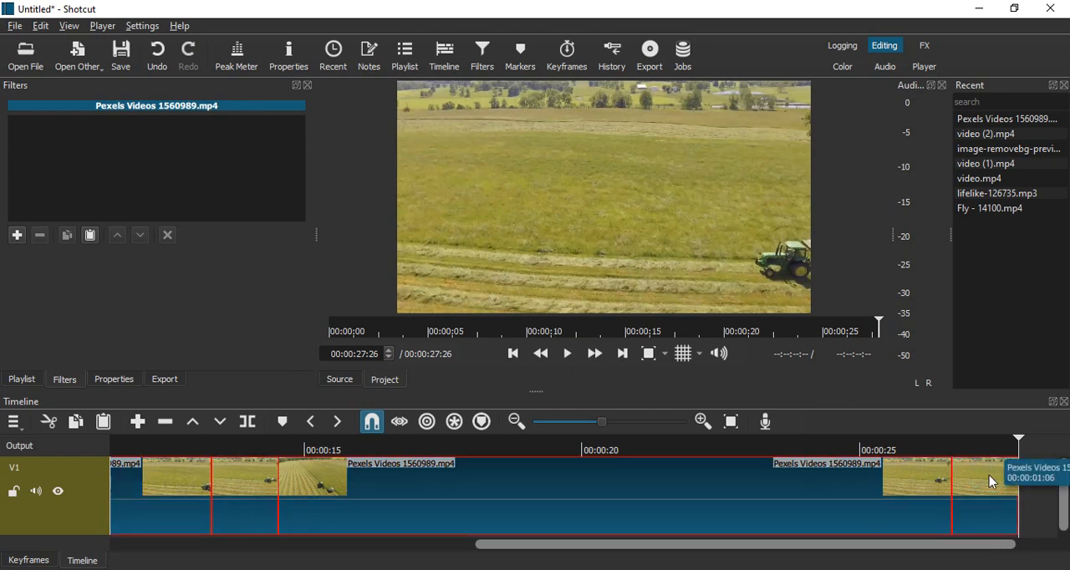
key("Delete")
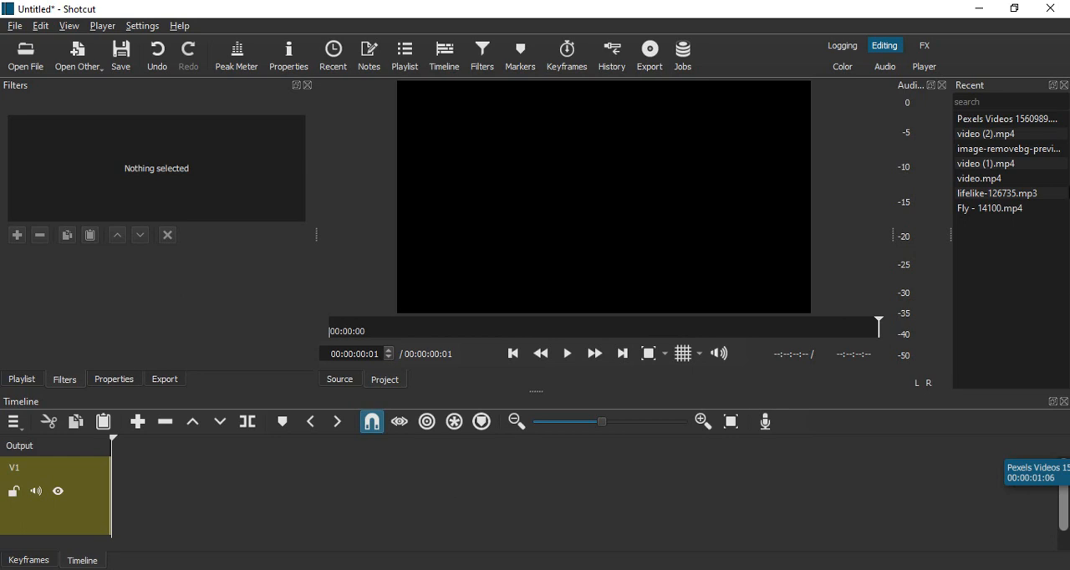
Reopen the source clip Pexels Videos 1560989.mp4, pause its playback and append it to the empty track V1.
double_click(1004, 127)
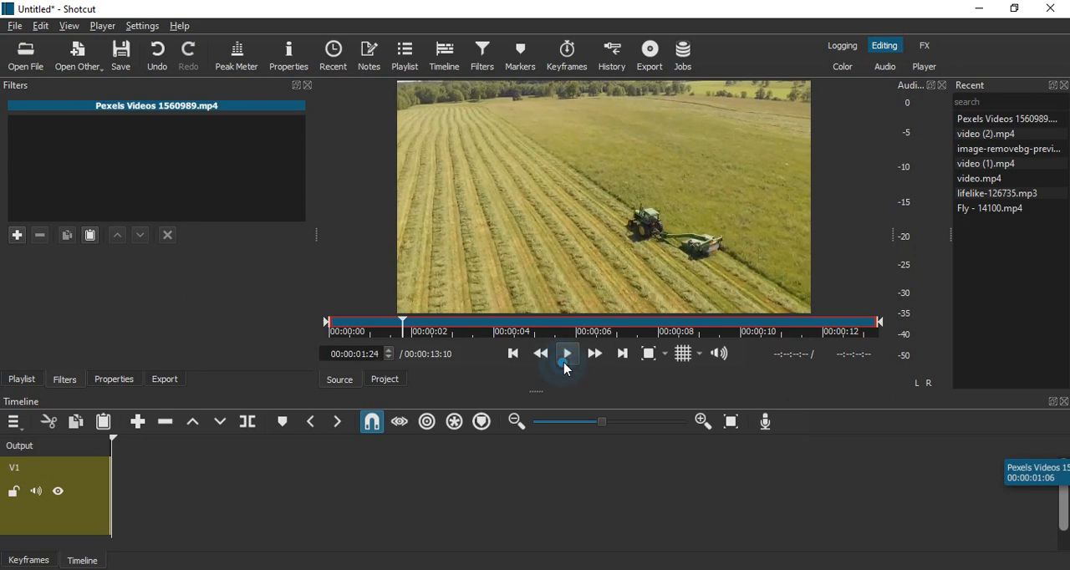
left_click(568, 354)
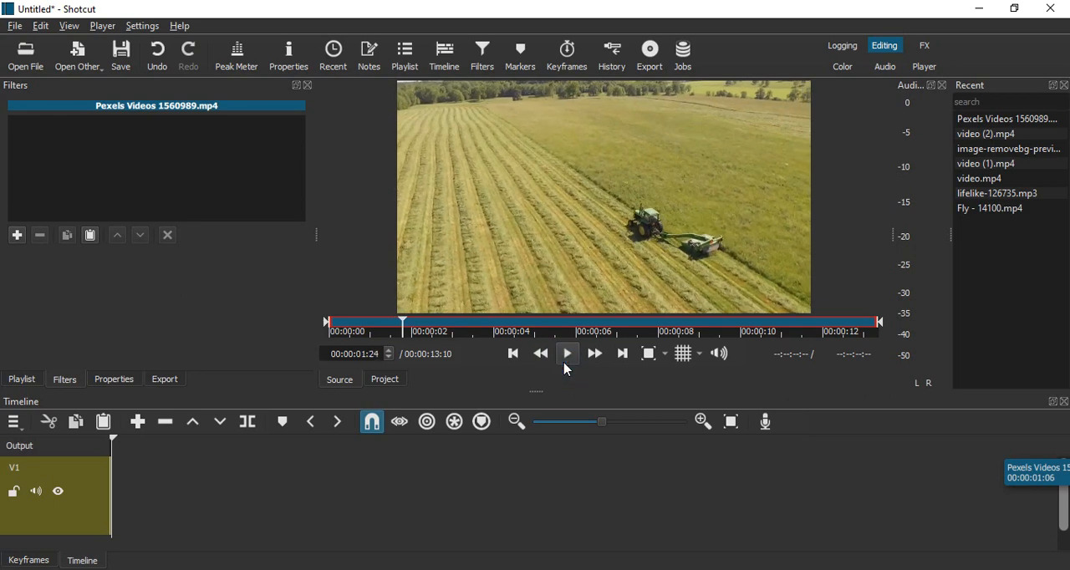
left_click(138, 422)
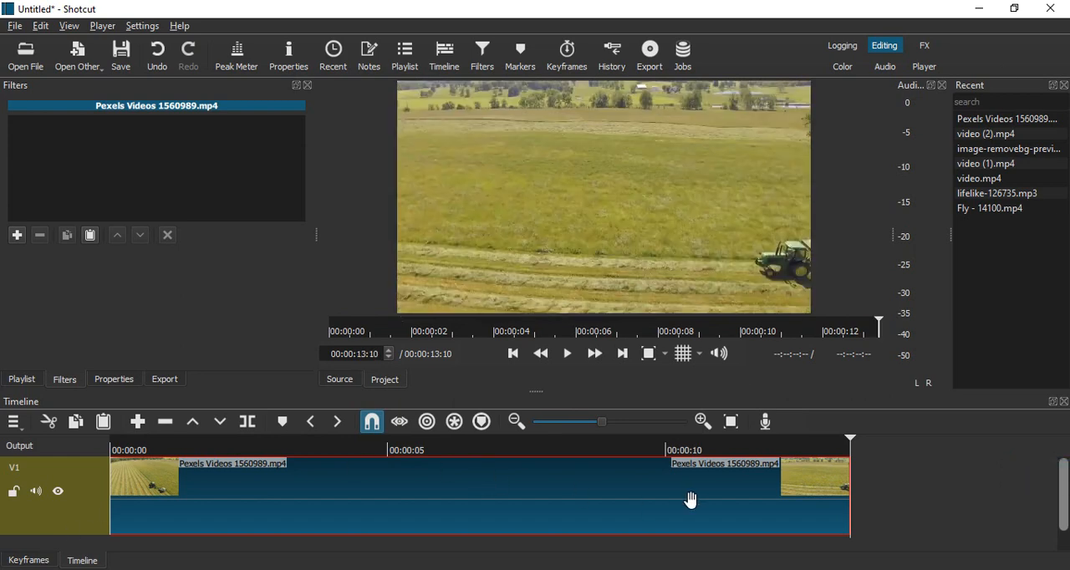
Search the clip's available filters for "revers".
left_click(491, 59)
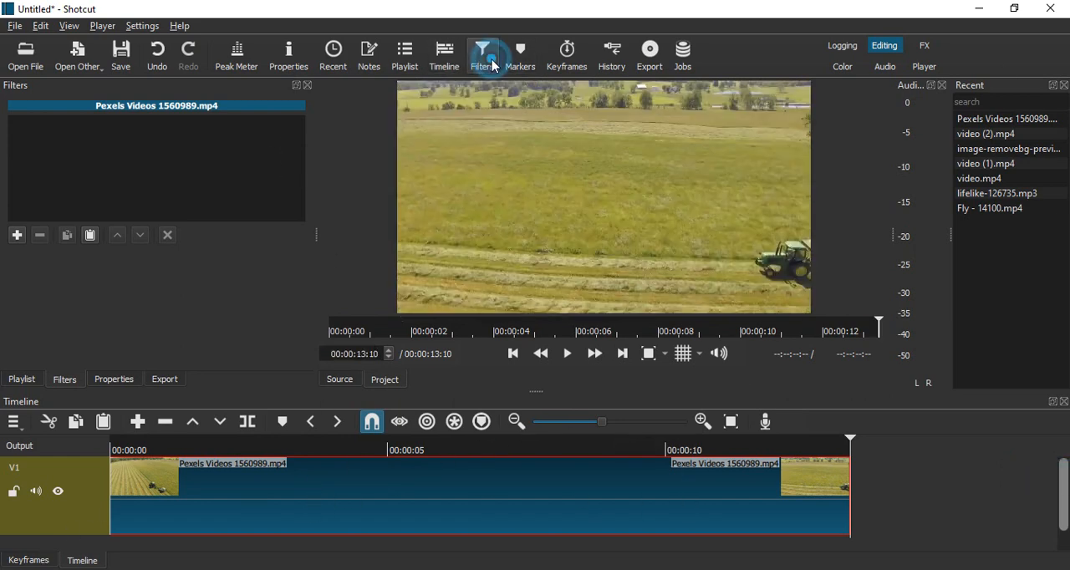
left_click(17, 235)
left_click(30, 147)
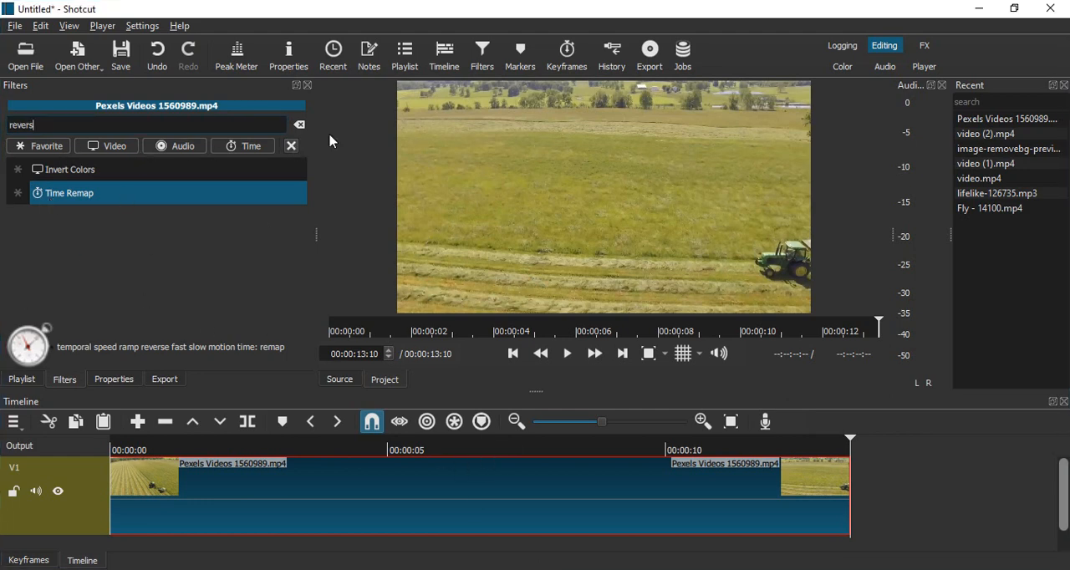
left_click(196, 250)
left_click(894, 495)
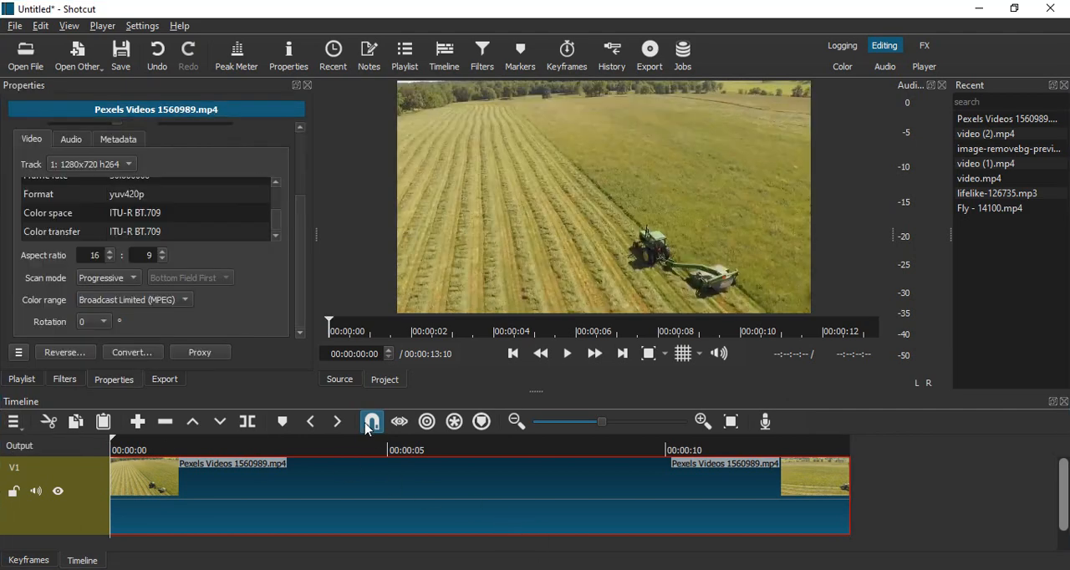
left_click(482, 54)
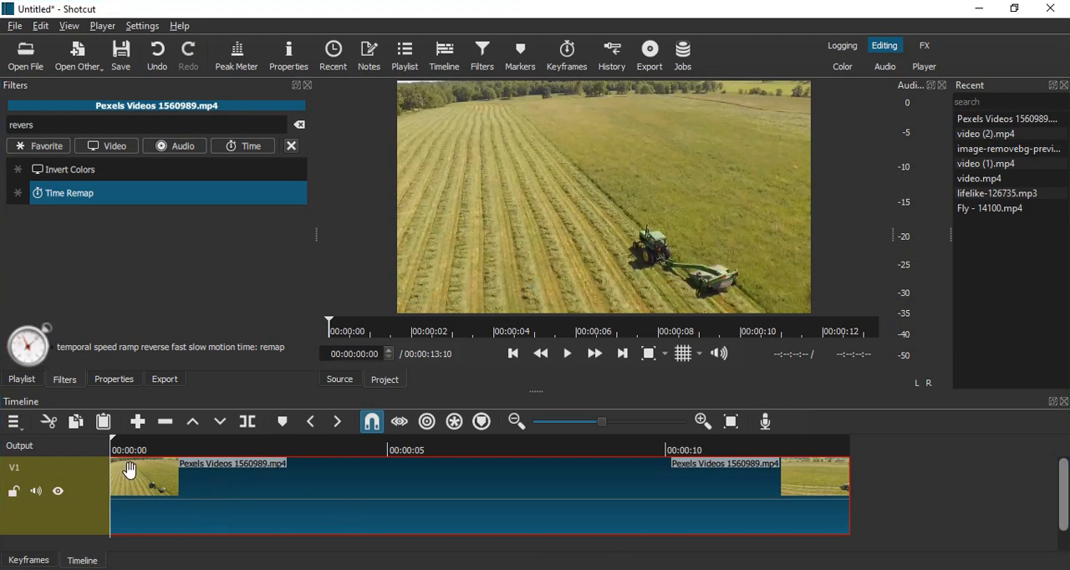
Start reversing the clip from its properties, using the Lossy: I-frame–only H.264/AC-3 MP4 format.
right_click(349, 513)
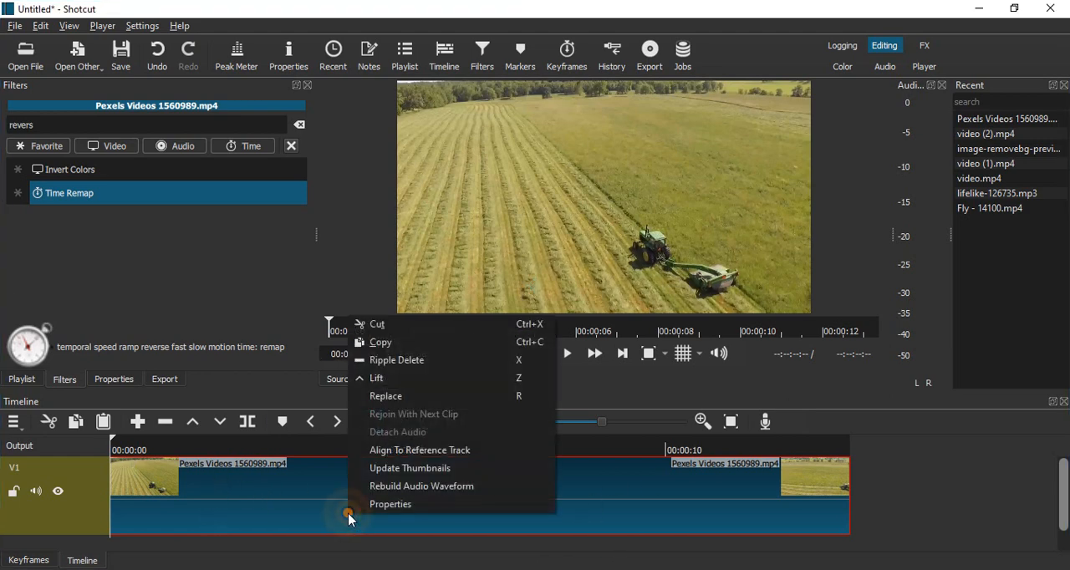
left_click(389, 505)
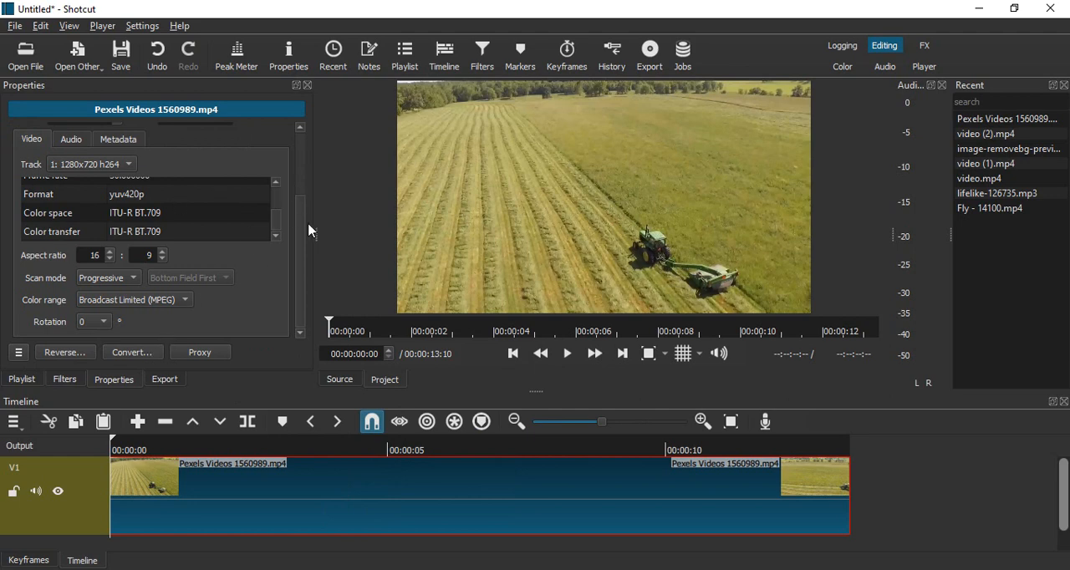
left_click(66, 354)
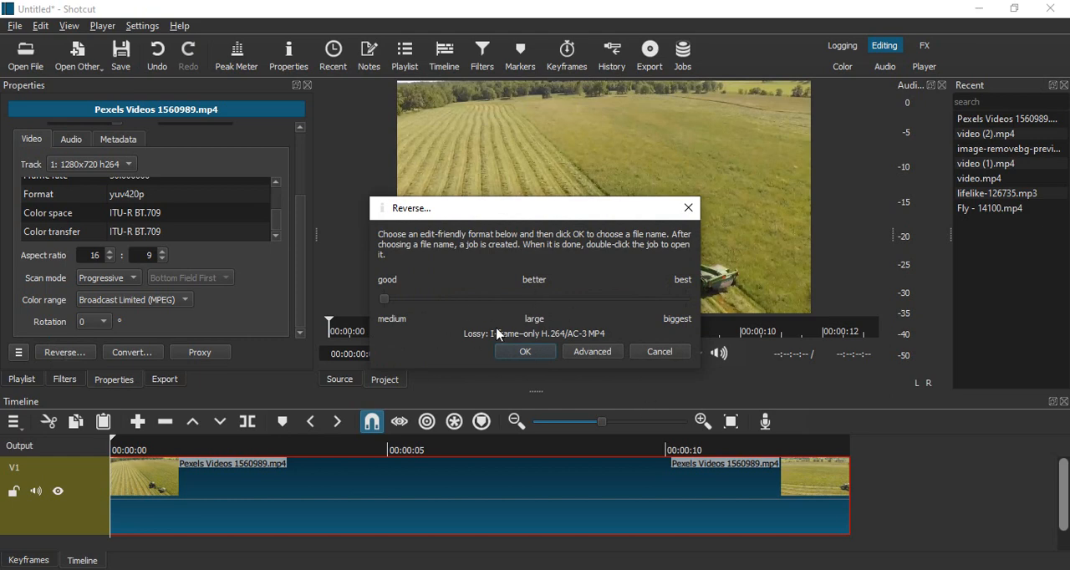
left_click(549, 354)
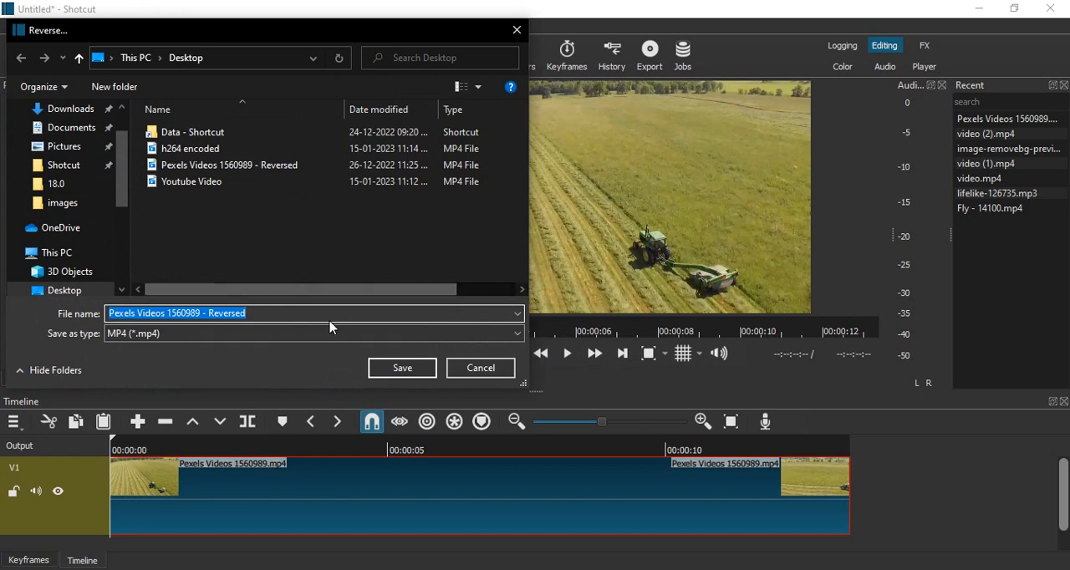
Save the reversed copy on the Desktop as "Pexels Videos 1560989 - Reversed Video" without replacing the existing reversed file.
left_click(386, 370)
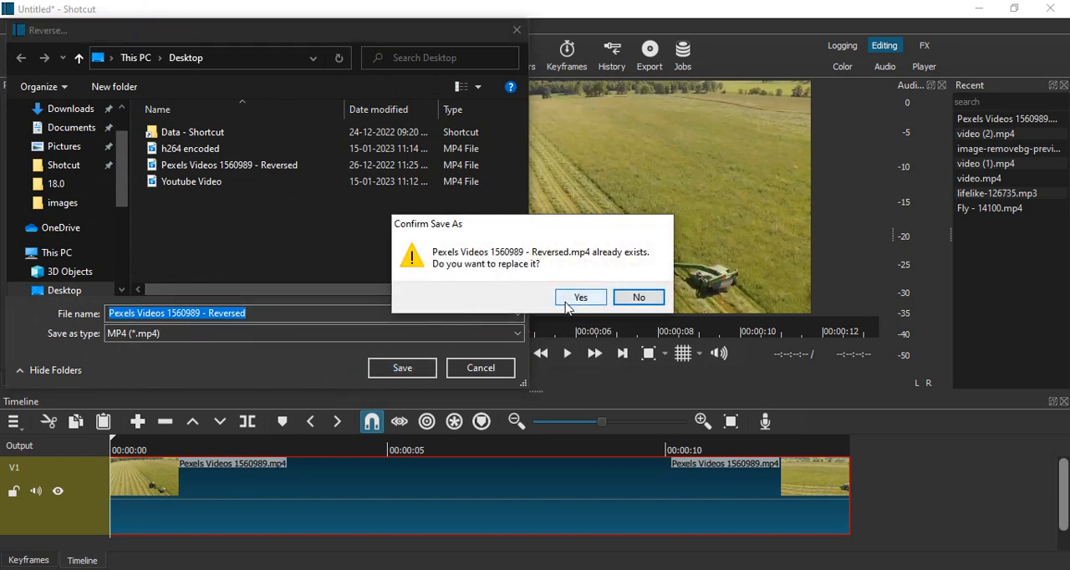
left_click(639, 297)
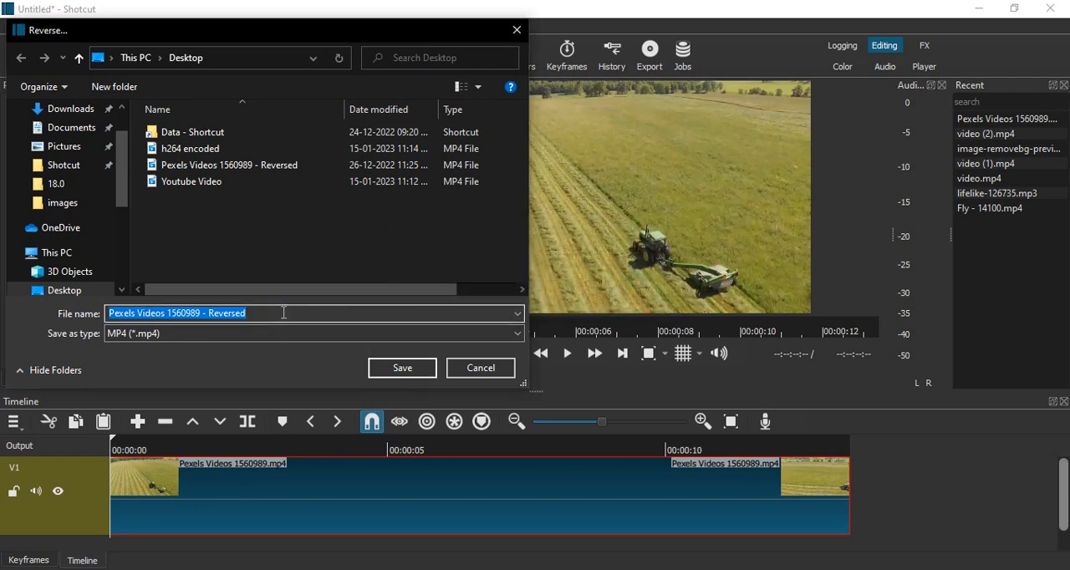
left_click(283, 313)
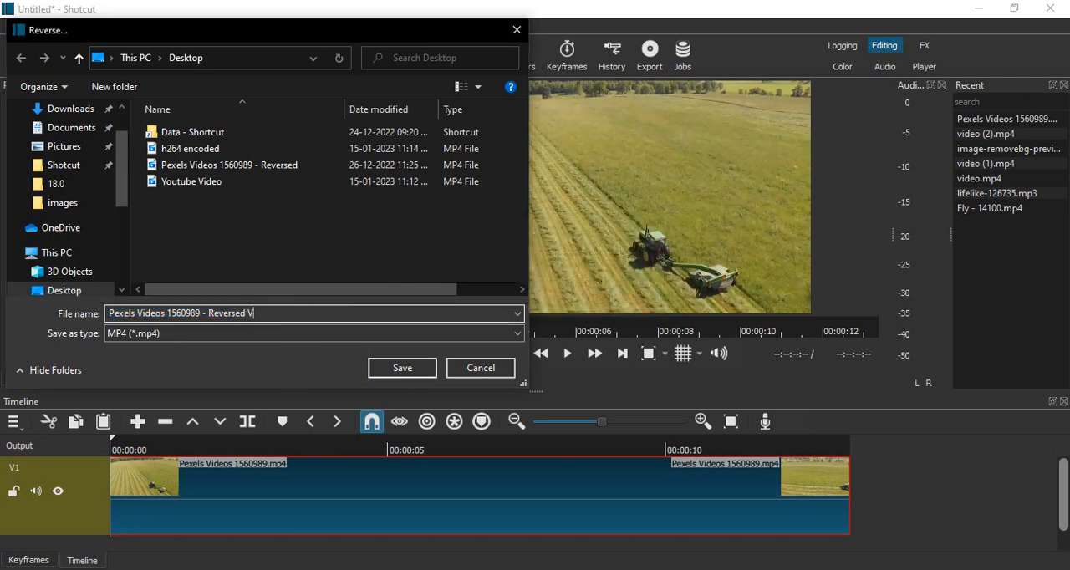
left_click(383, 367)
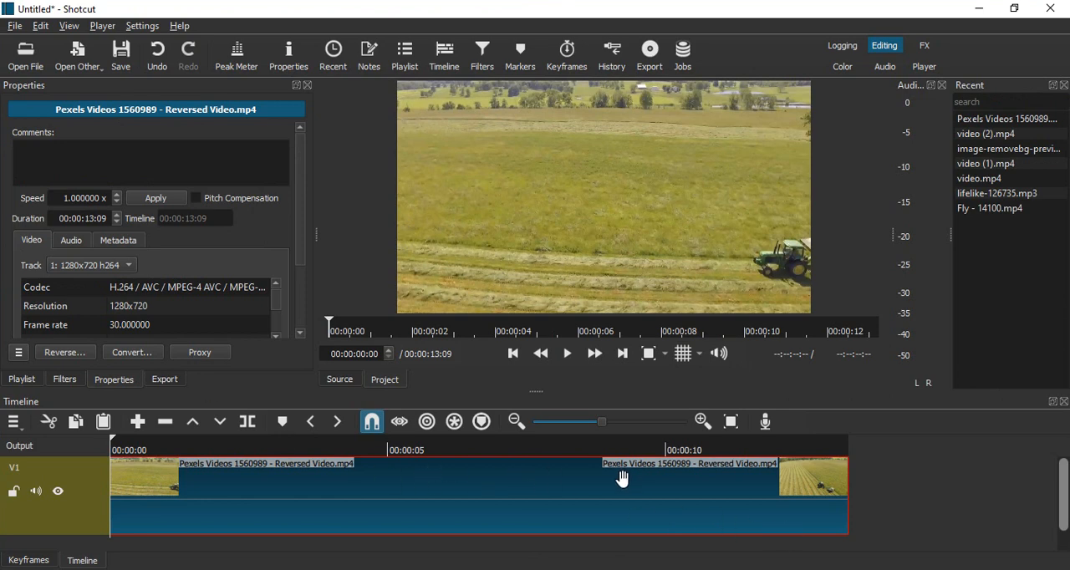
Preview the first seconds of the reversed clip and return the playhead to the start of the timeline.
left_click(565, 355)
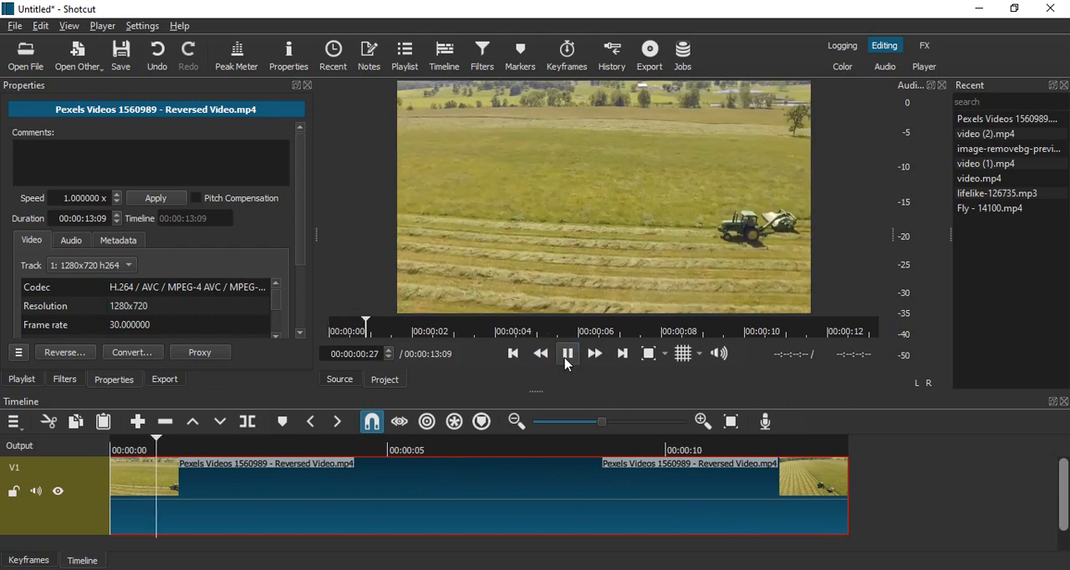
left_click(566, 356)
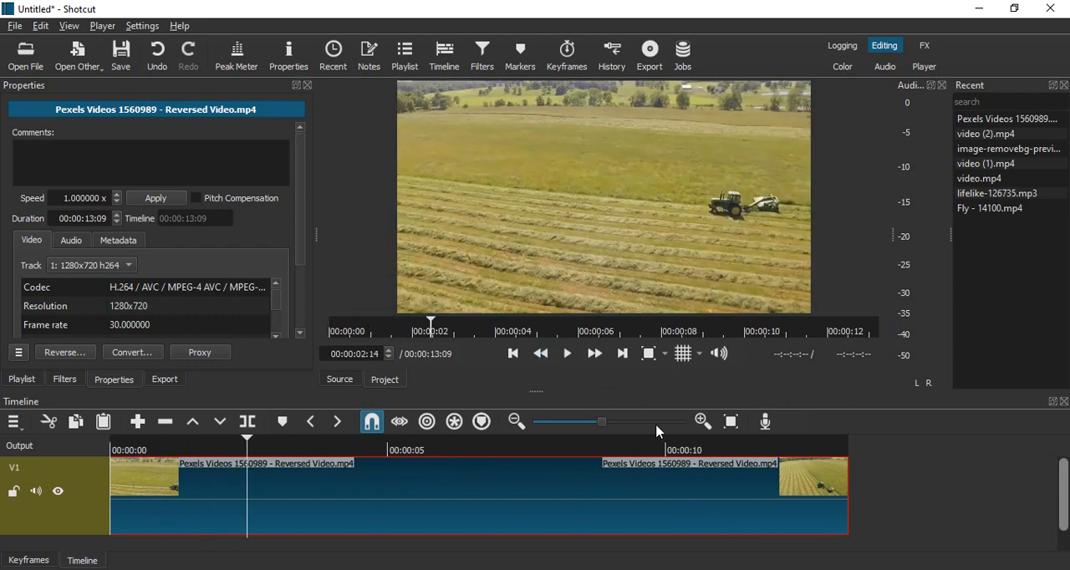
left_click_drag(602, 422, 571, 422)
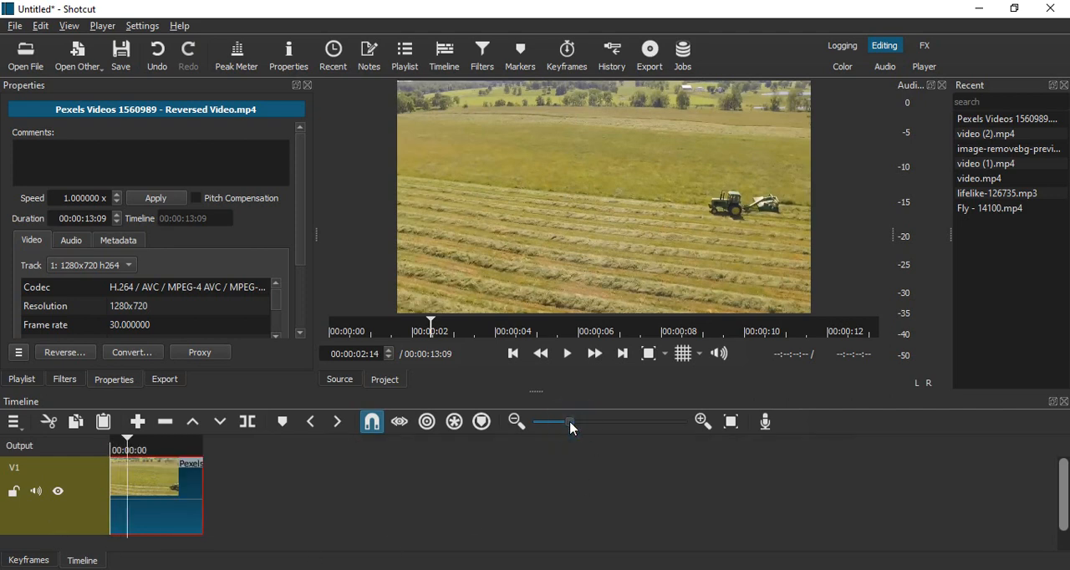
left_click(514, 362)
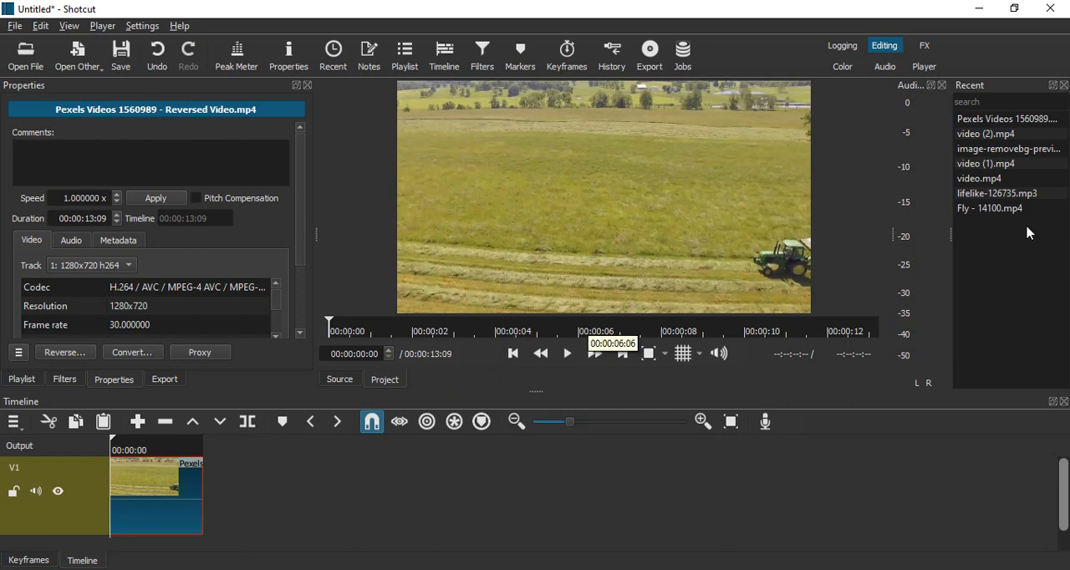
Open the recent original video Pexels Videos 1560989.mp4, pause it, and append it after the reversed clip on track V1.
double_click(1015, 117)
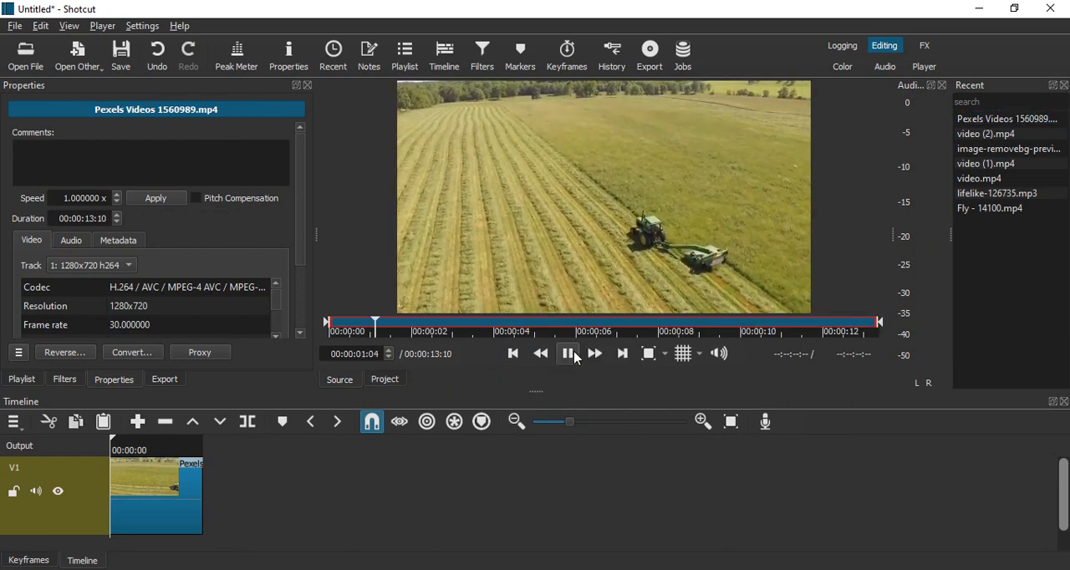
left_click(568, 353)
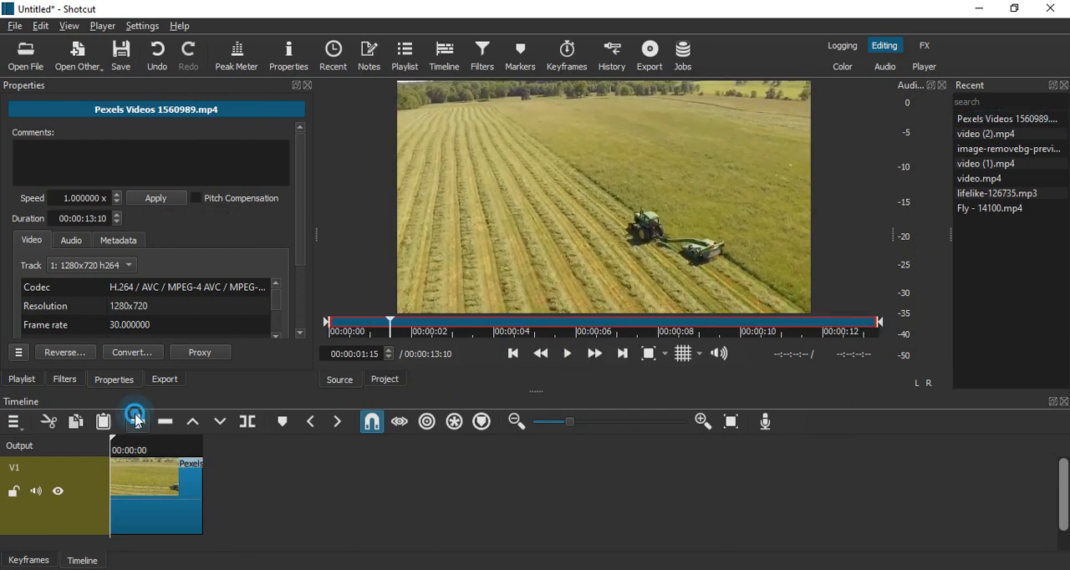
key("a")
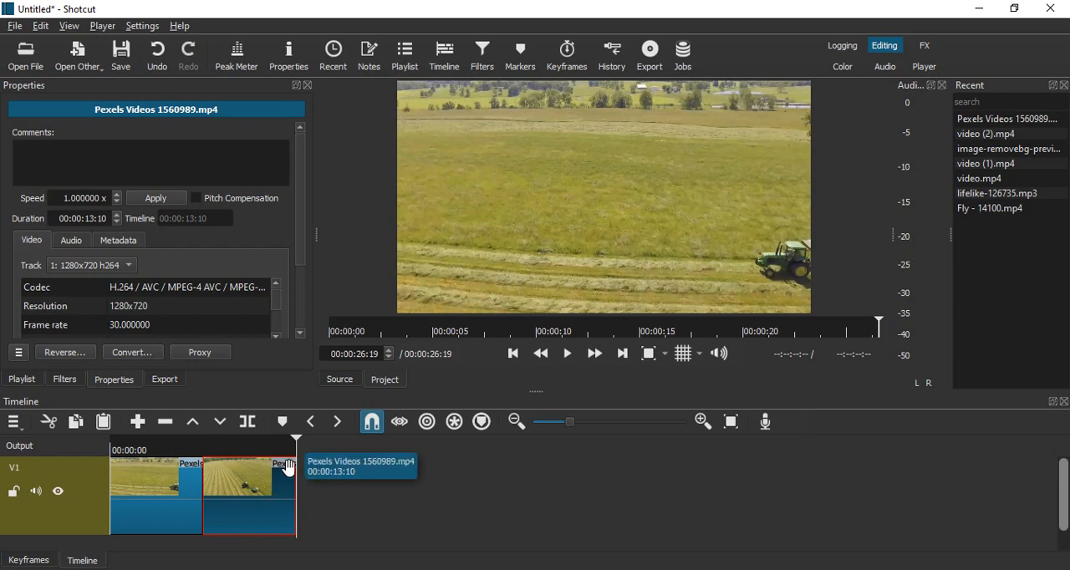
Try to move the original clip ahead of the reversed clip on track V1, and undo the move.
left_click_drag(288, 468, 153, 490)
left_click(342, 525)
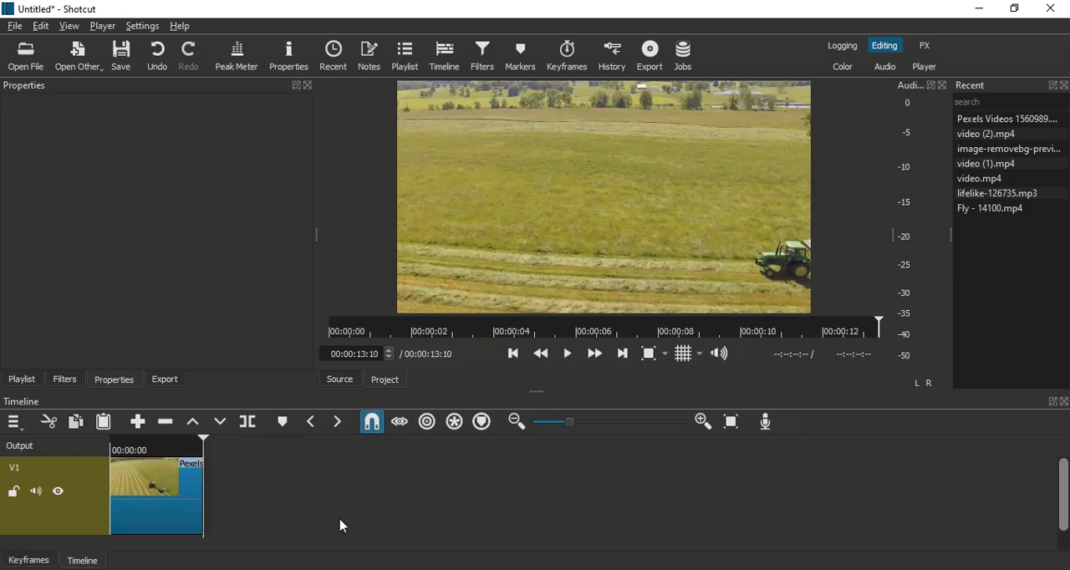
key("ctrl+z")
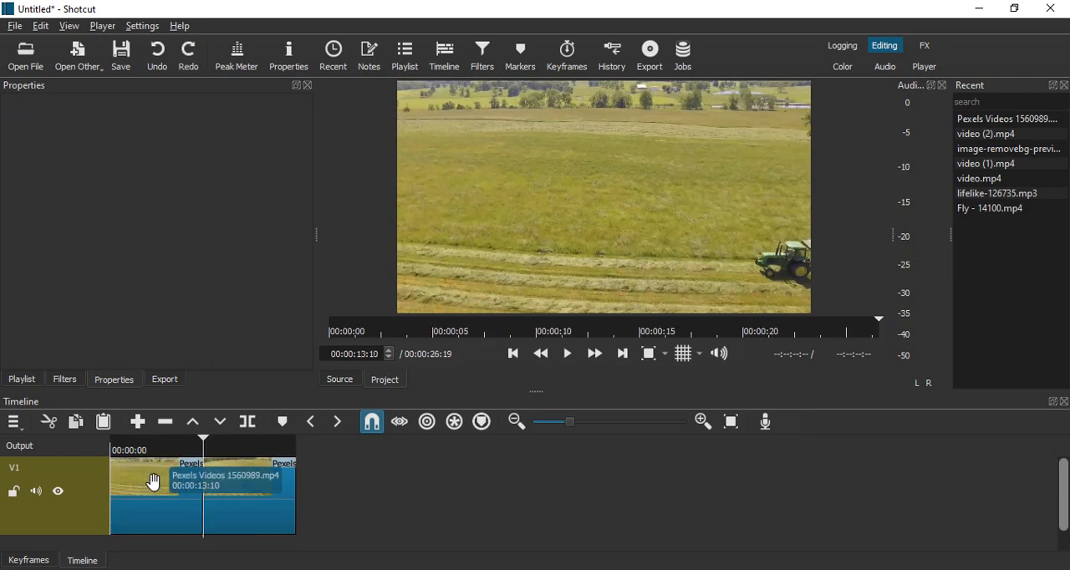
Cut the reversed clip from the start of track V1 and paste it after the original clip.
left_click(170, 492)
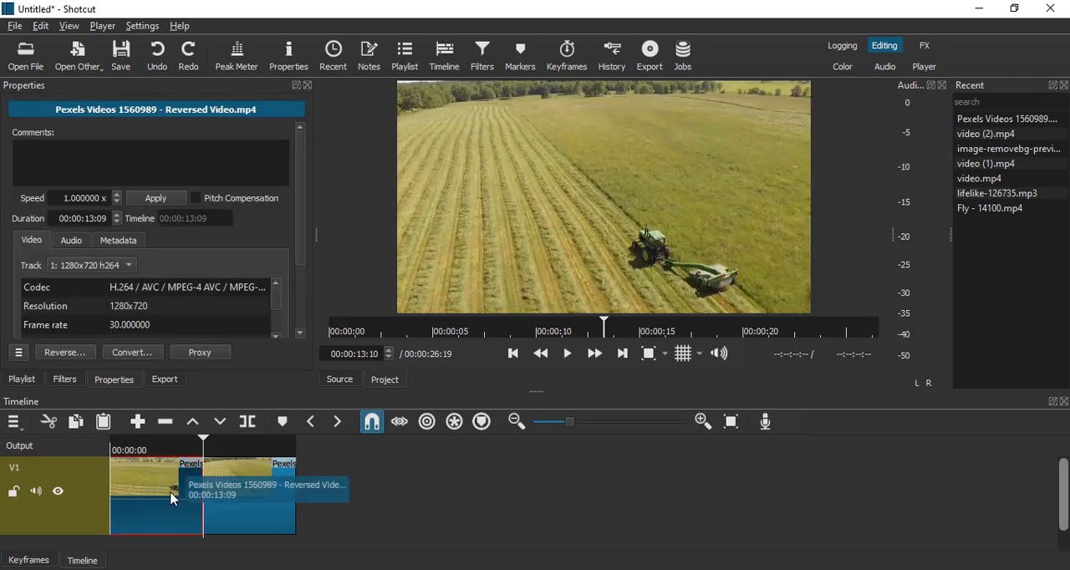
key("ctrl+y")
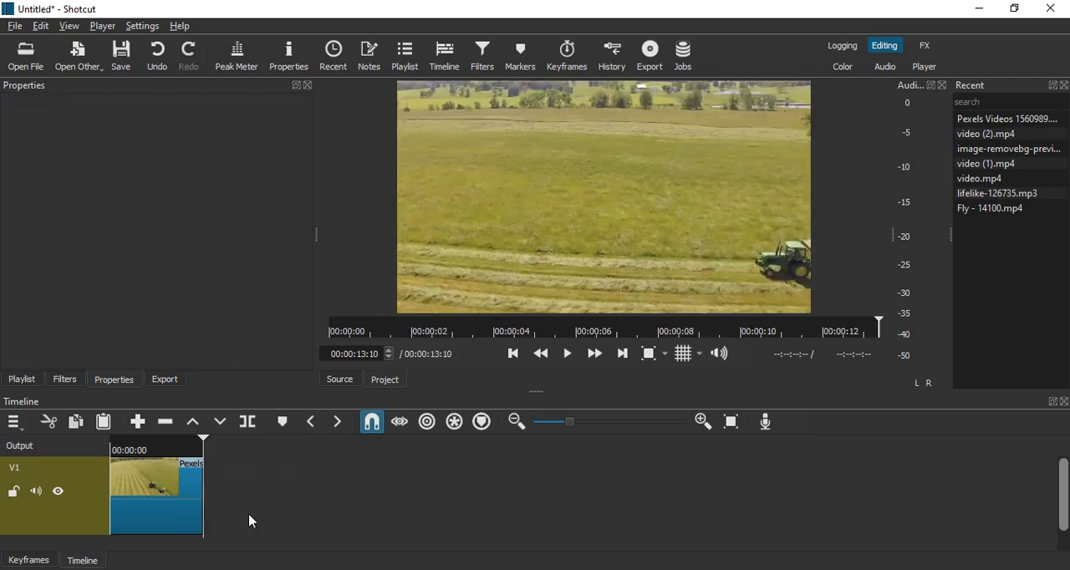
key("ctrl+v")
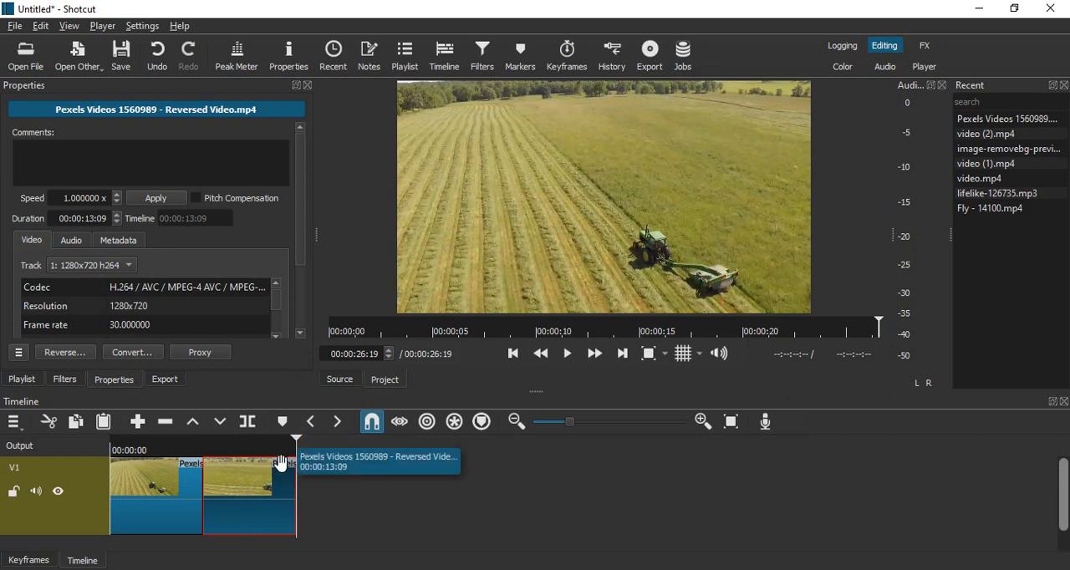
Return the playhead to the start of the timeline and play the original clip followed by its reversed copy.
left_click(516, 358)
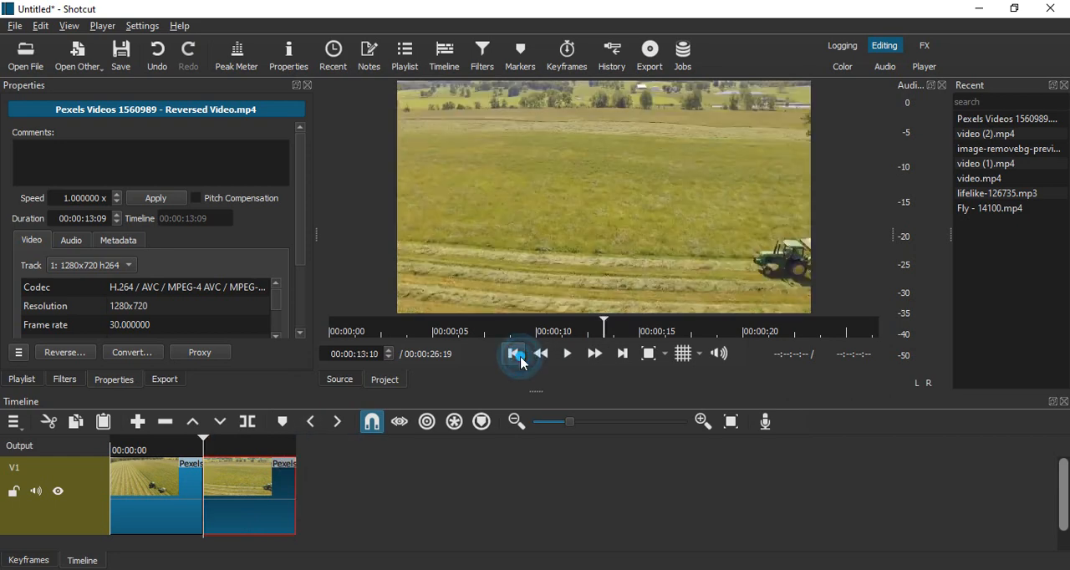
left_click(515, 355)
left_click(568, 354)
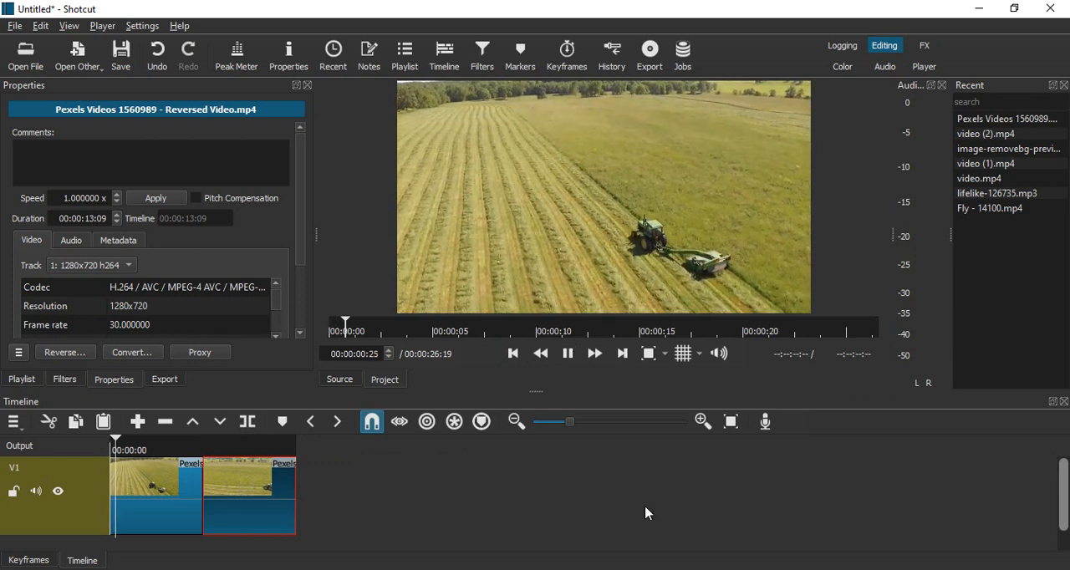